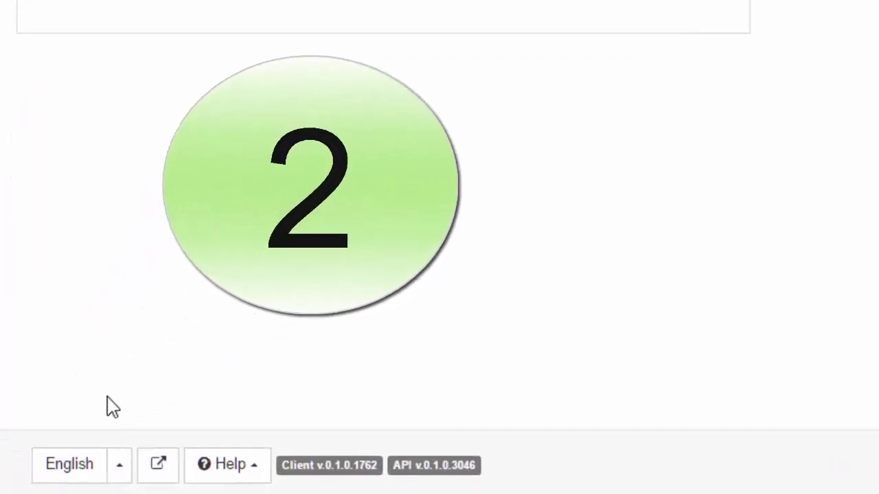
# - Switch the interface language to 中国 (Chinese), then back to English
pyautogui.click(119, 471)
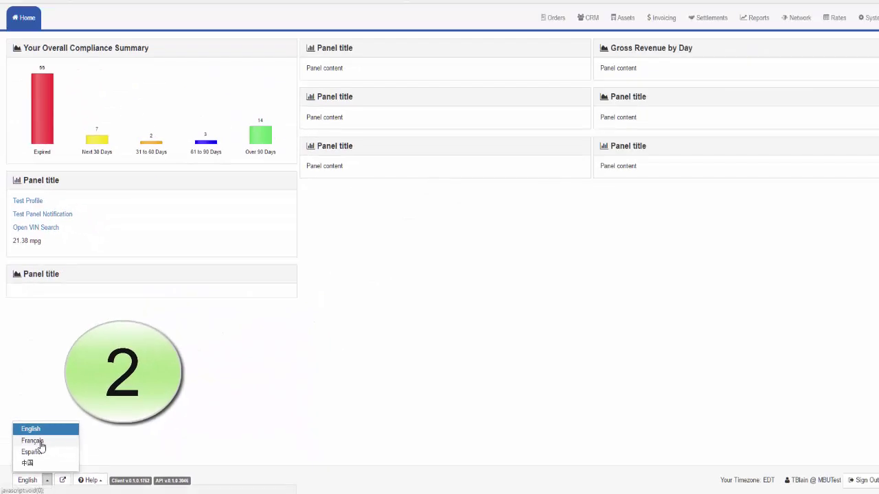
pyautogui.click(42, 464)
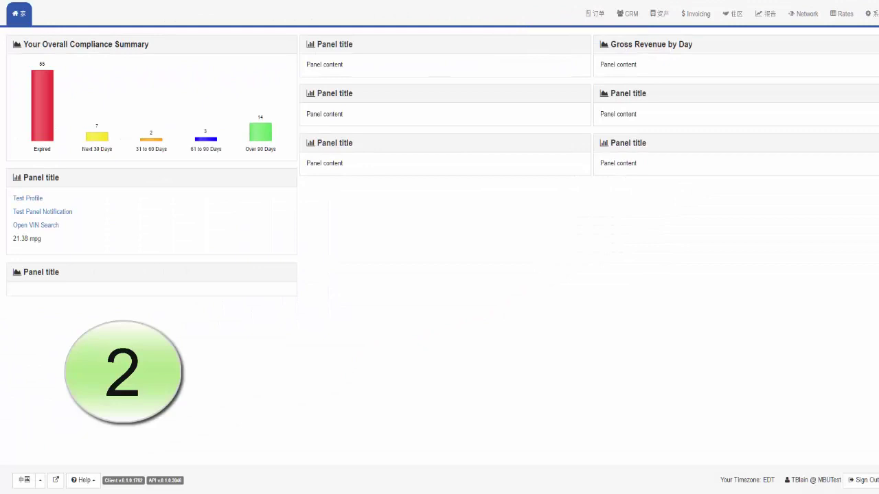
pyautogui.click(39, 480)
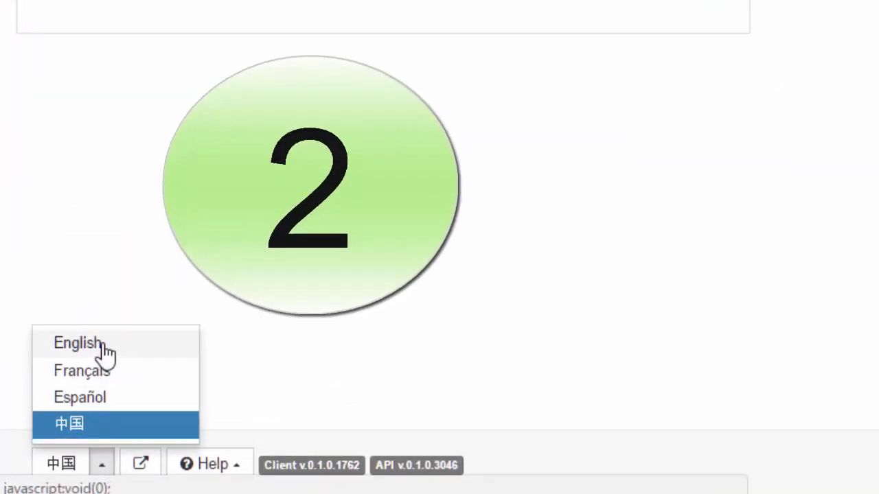
pyautogui.click(105, 352)
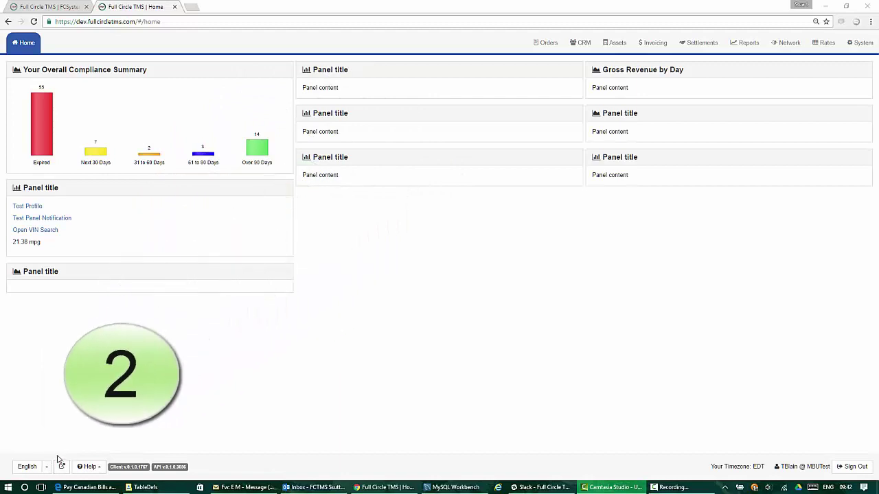
pyautogui.click(61, 468)
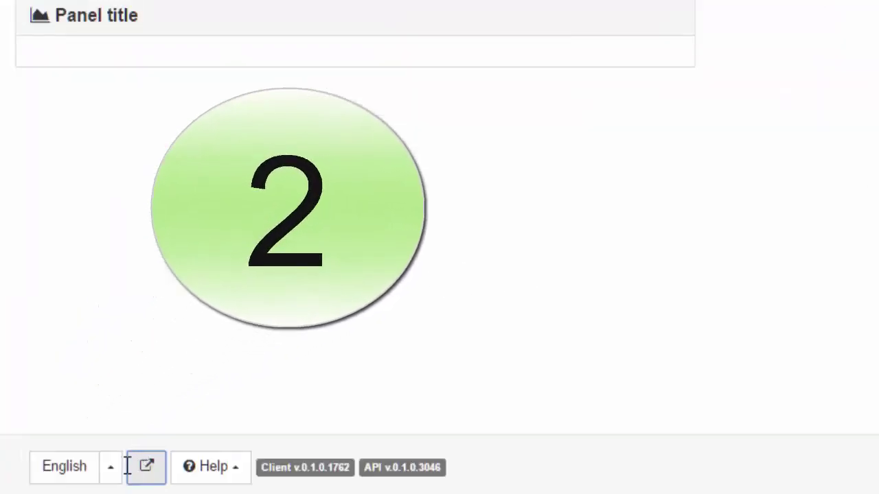
pyautogui.click(218, 471)
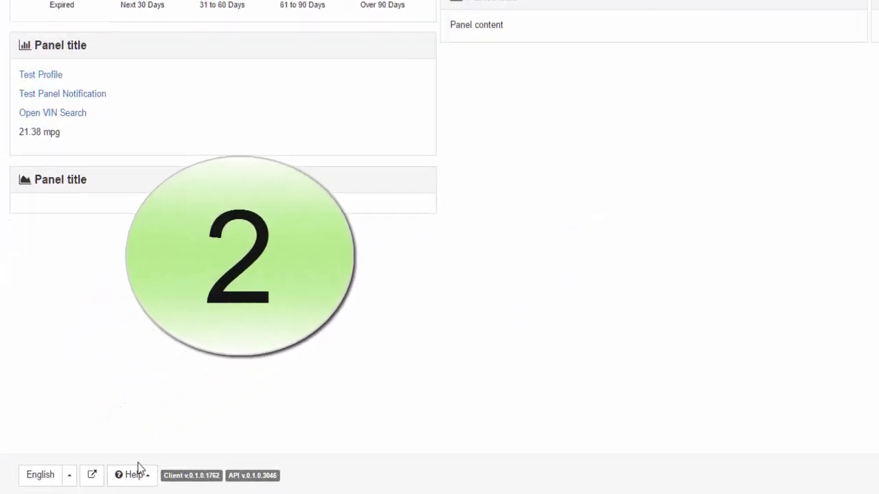
pyautogui.click(136, 476)
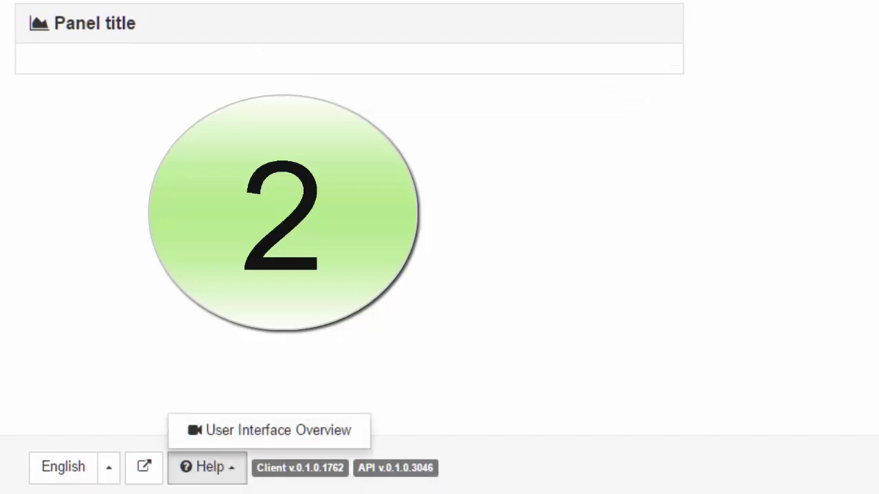
pyautogui.click(289, 443)
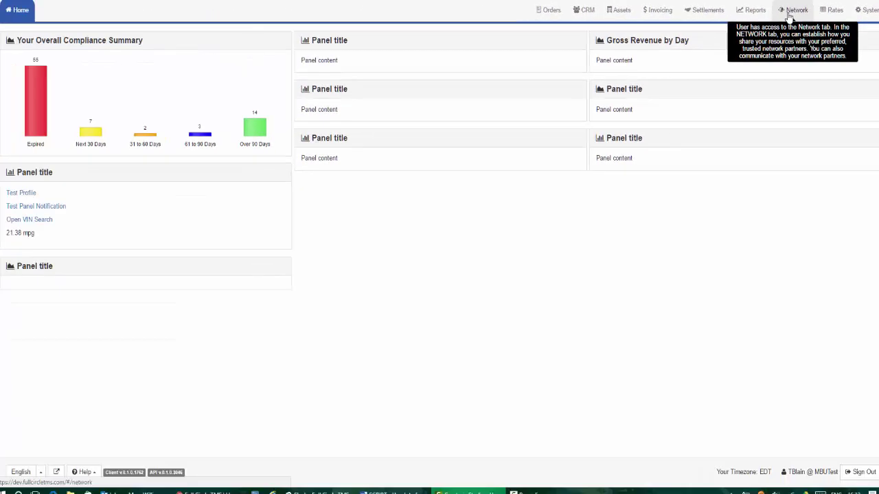
# - Browse the Orders section, then the Drivers list under Assets
pyautogui.click(553, 11)
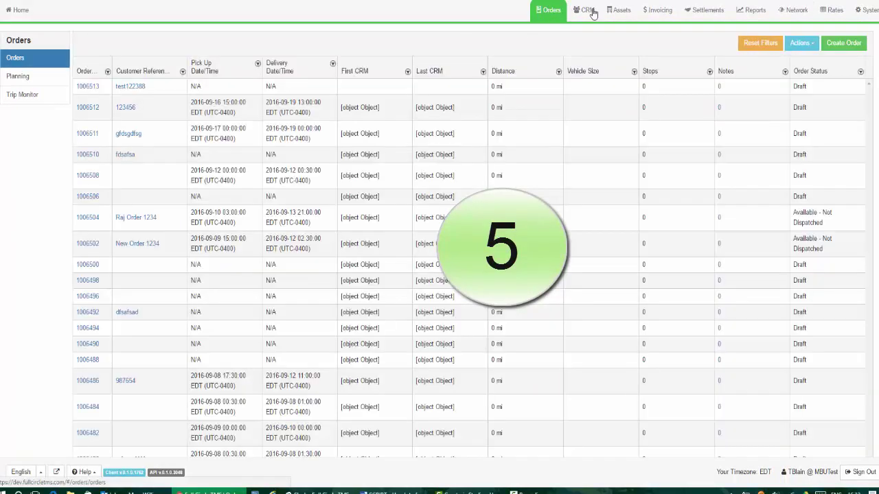
pyautogui.click(587, 10)
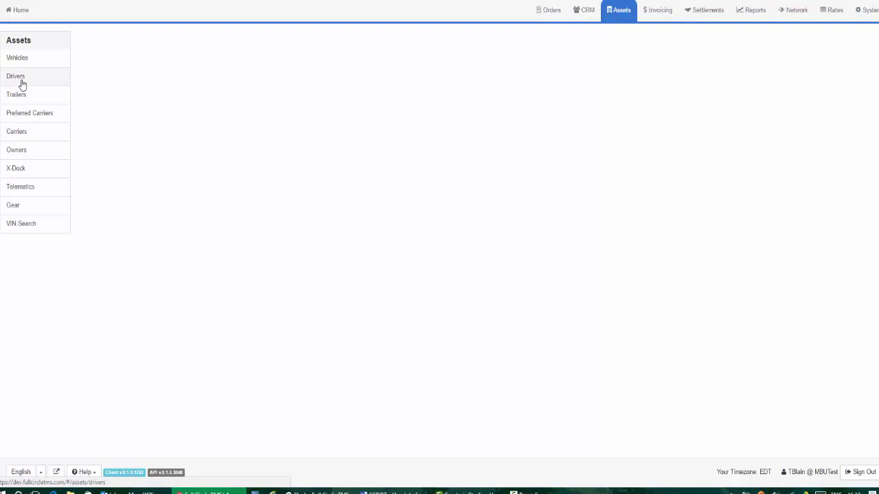
pyautogui.click(16, 77)
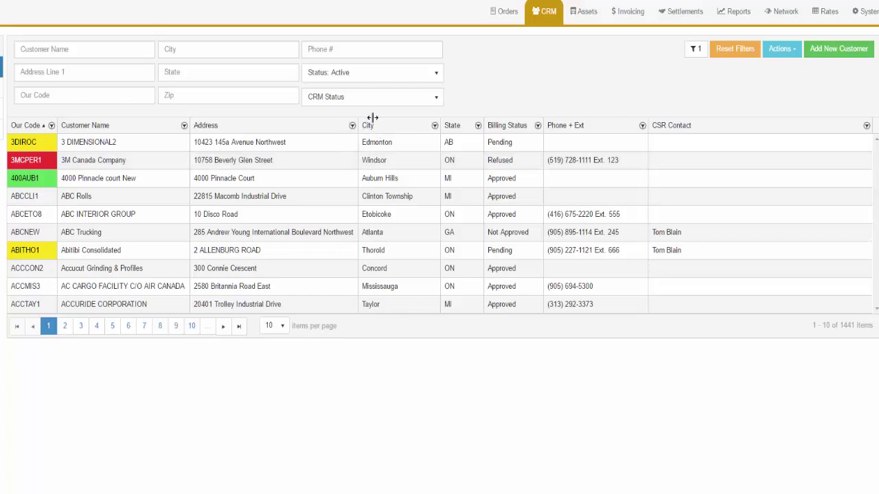
# - Widen the Address column, then auto-fit it to its entries
pyautogui.moveTo(372, 117); pyautogui.dragTo(456, 125)
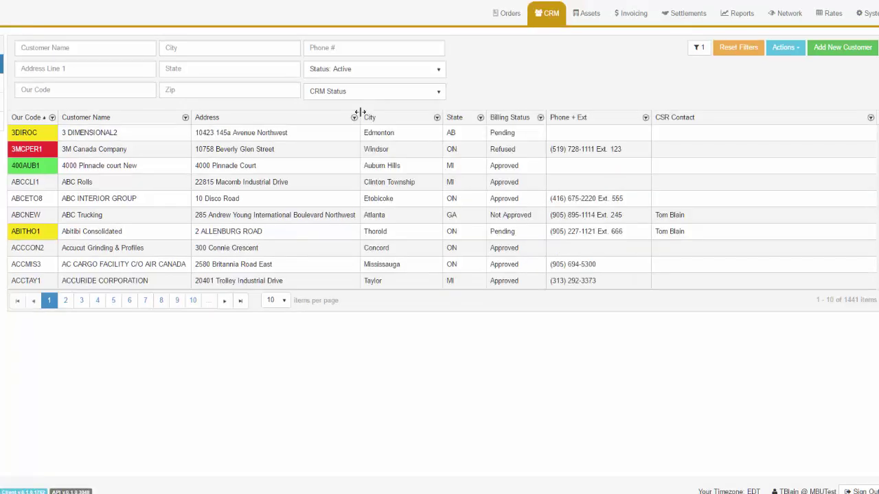
pyautogui.moveTo(357, 121); pyautogui.dragTo(459, 124)
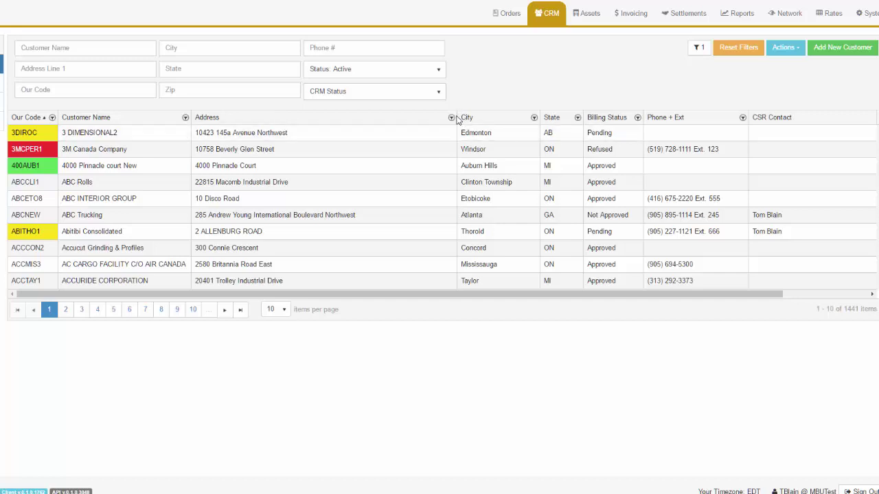
pyautogui.doubleClick(456, 118)
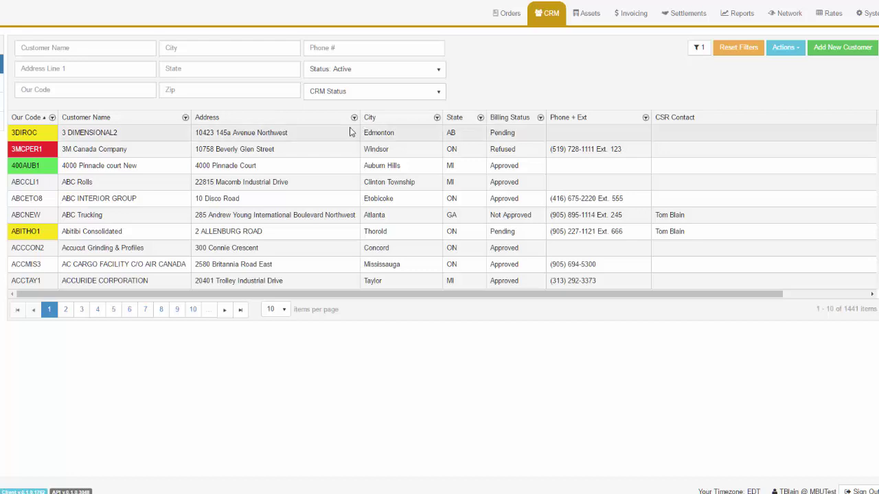
# - Sort by Customer Name; move Customer Name after State and State beside Our Code
pyautogui.click(92, 120)
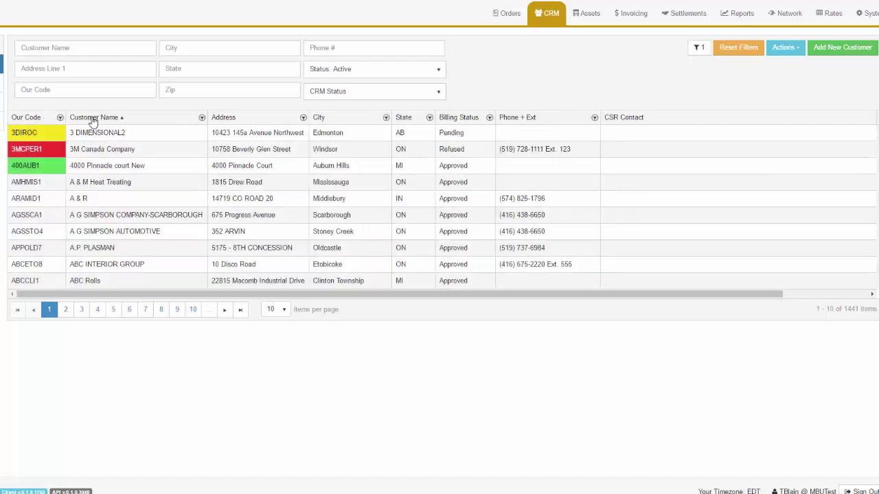
pyautogui.moveTo(175, 124); pyautogui.dragTo(400, 123)
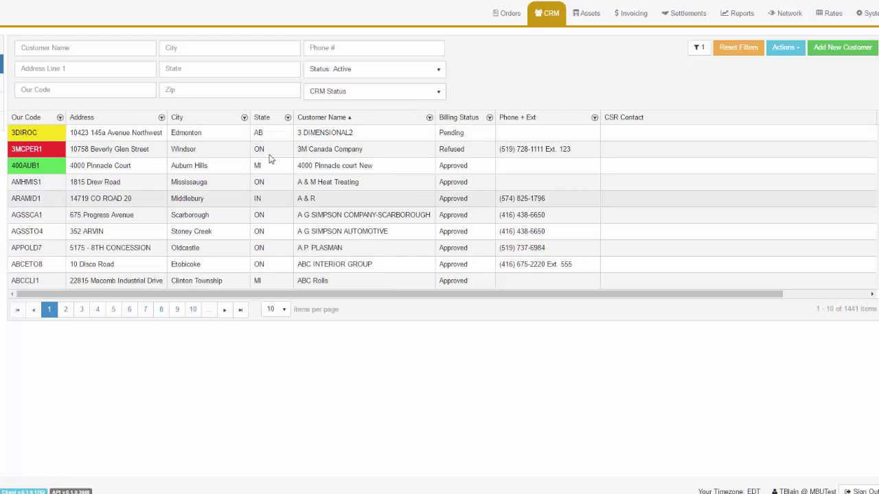
pyautogui.moveTo(263, 121); pyautogui.dragTo(146, 119)
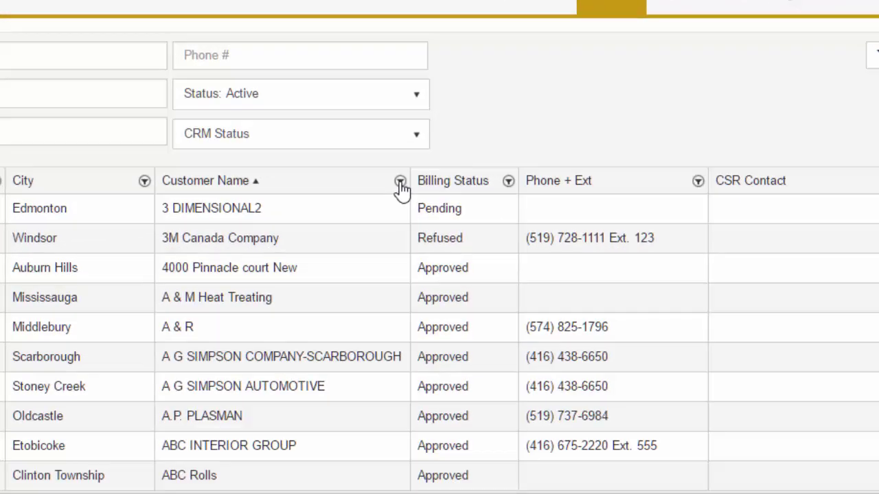
# - Filter the Customer Name column to names containing STONE
pyautogui.click(400, 181)
pyautogui.click(417, 246)
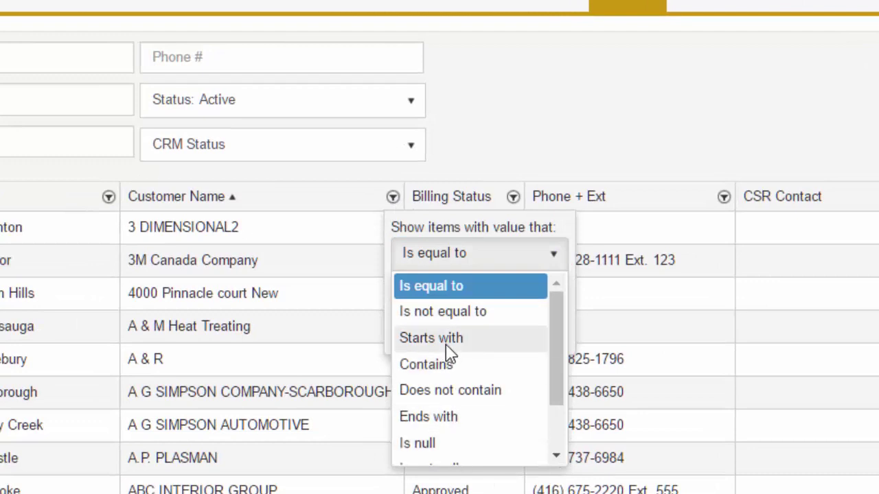
pyautogui.click(440, 363)
pyautogui.click(442, 284)
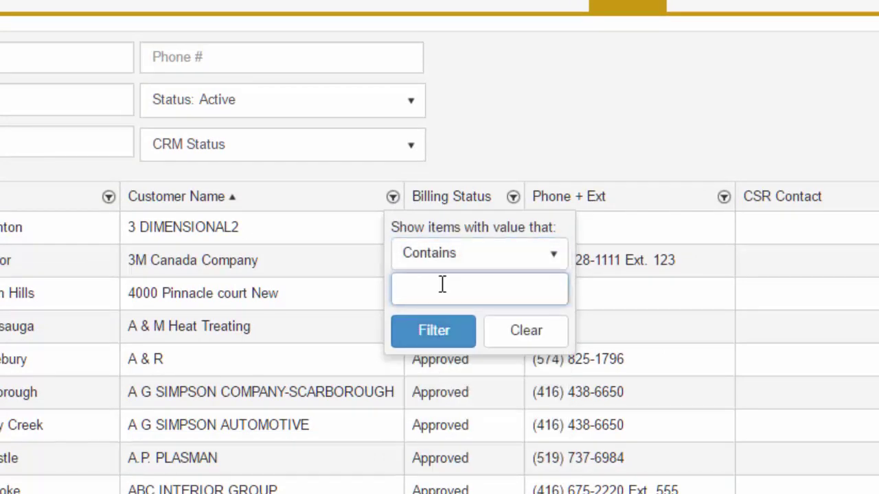
pyautogui.write('STONE')
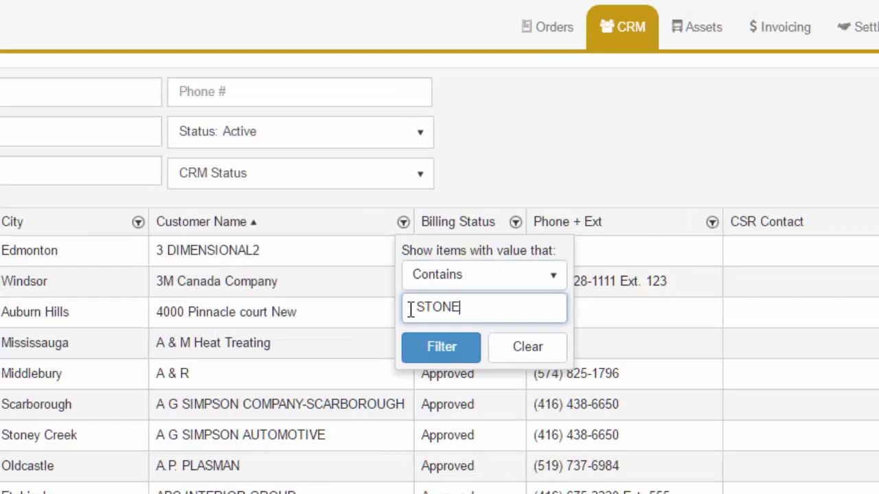
pyautogui.click(446, 356)
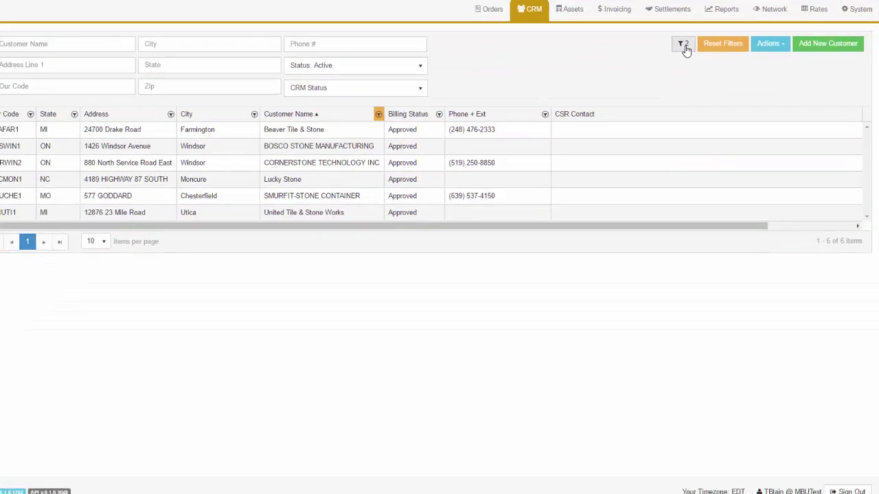
# - Review the active filters and reset them so all 1441 customers show
pyautogui.click(684, 45)
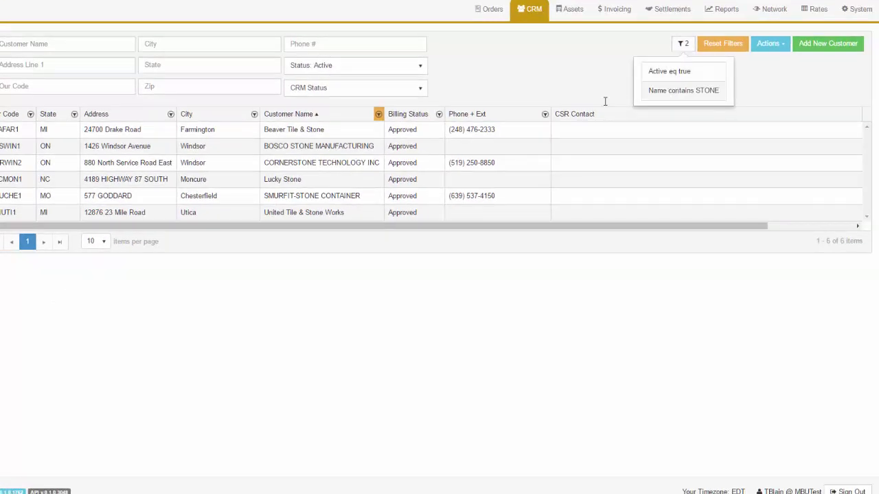
pyautogui.click(379, 114)
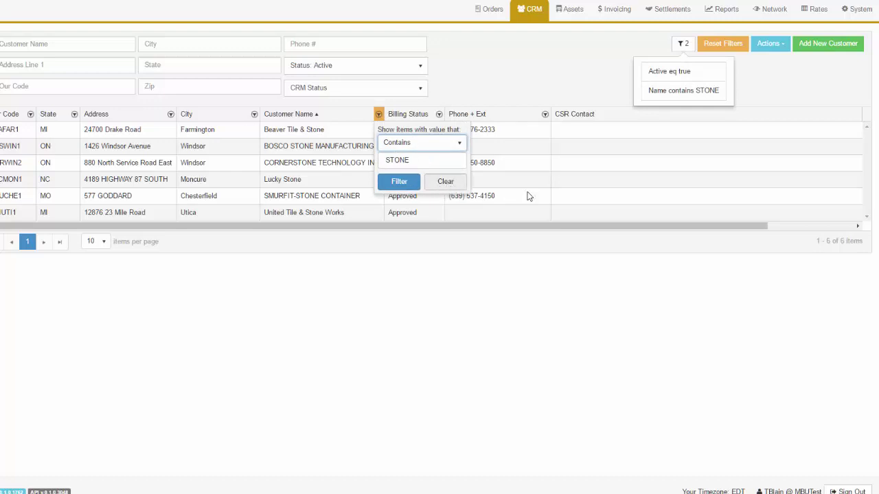
pyautogui.click(727, 46)
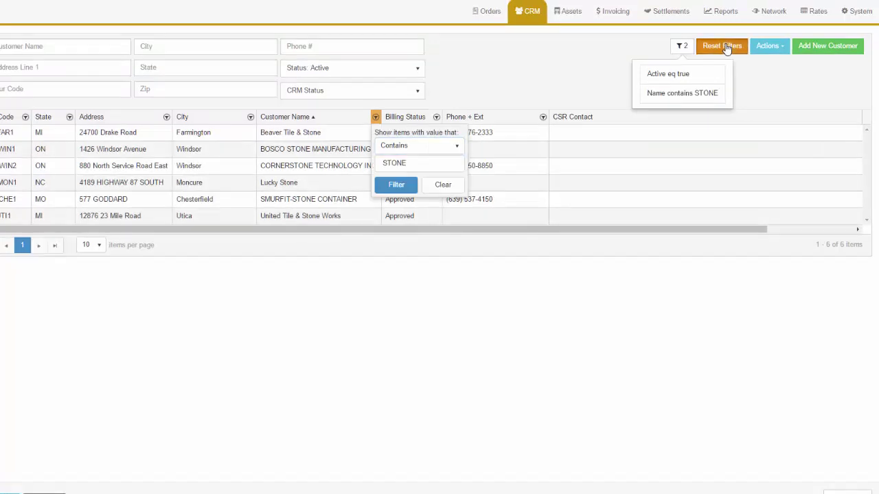
pyautogui.click(726, 47)
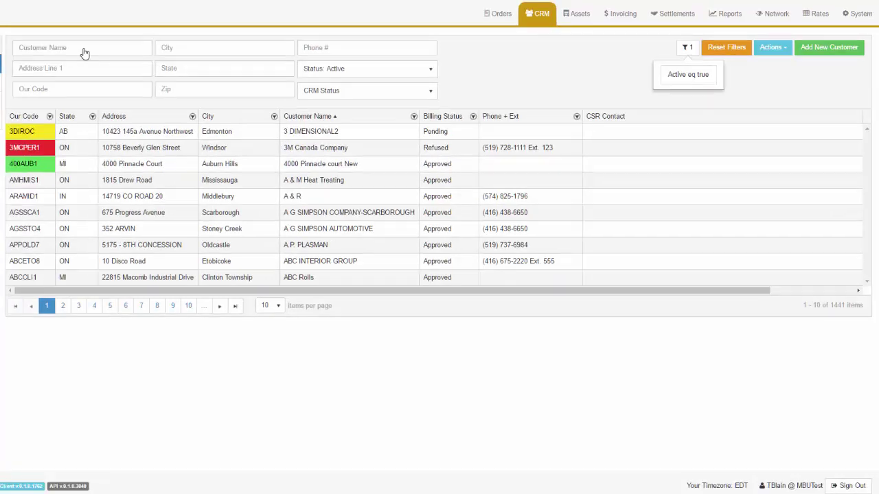
# - Try a name search for 'f', reset filters, and check the rows-per-page choices
pyautogui.click(84, 51)
pyautogui.write('ford')
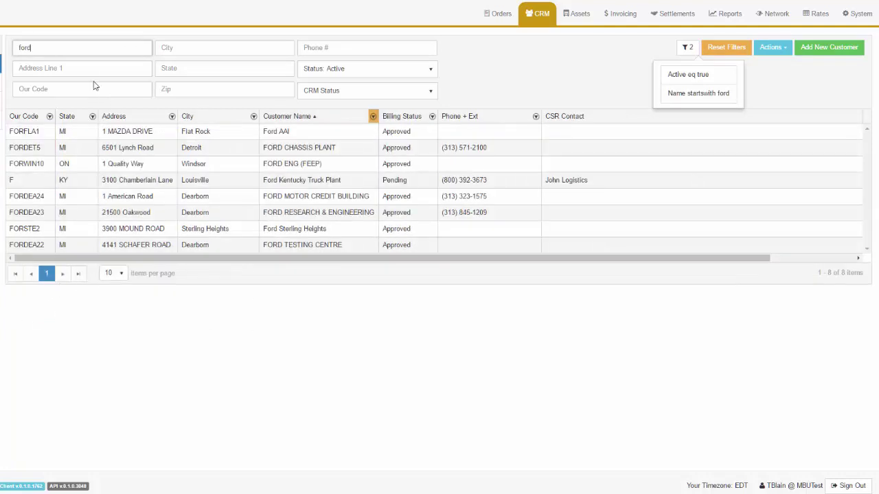
pyautogui.click(726, 47)
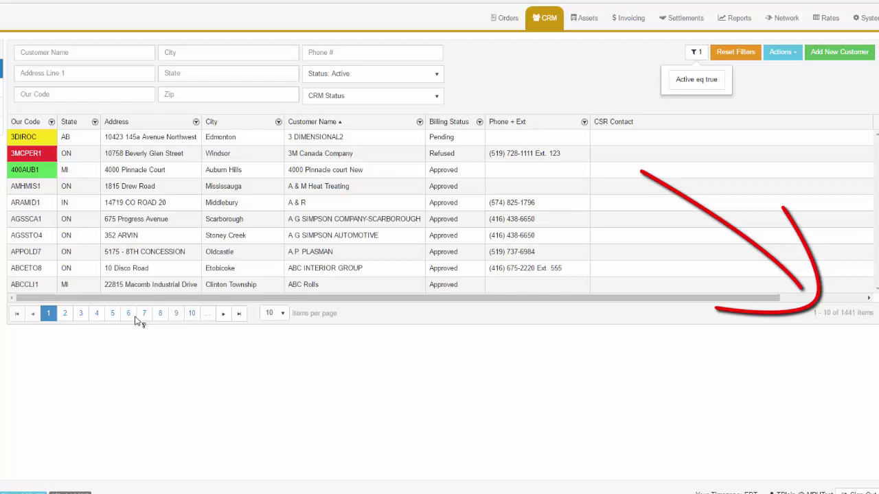
pyautogui.click(283, 315)
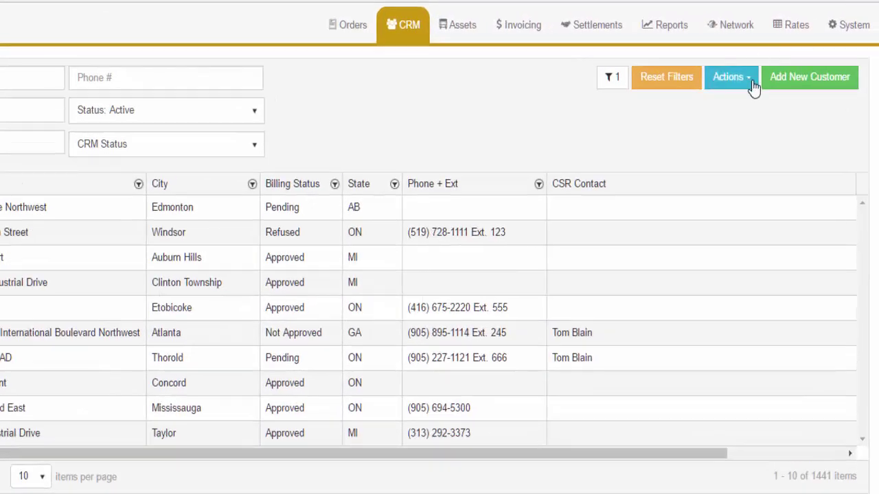
# - Set Toll Free to Show in Actions > Hide/Show Data and apply it
pyautogui.click(753, 84)
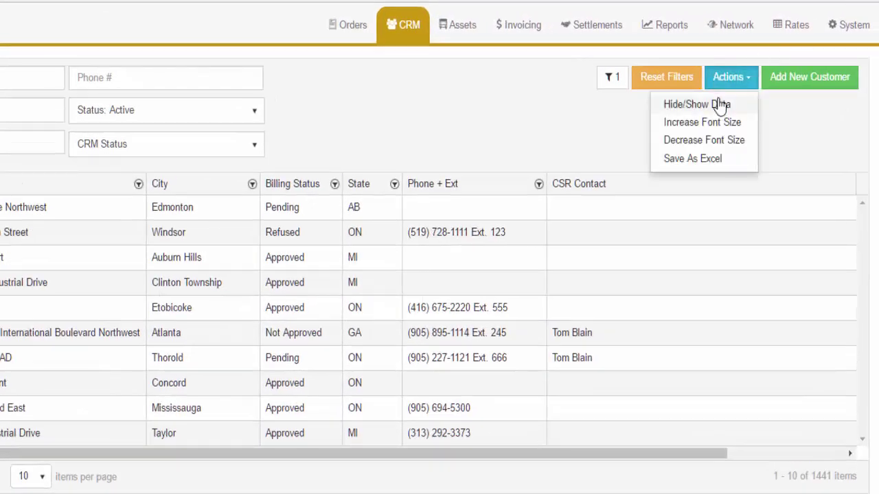
pyautogui.click(720, 105)
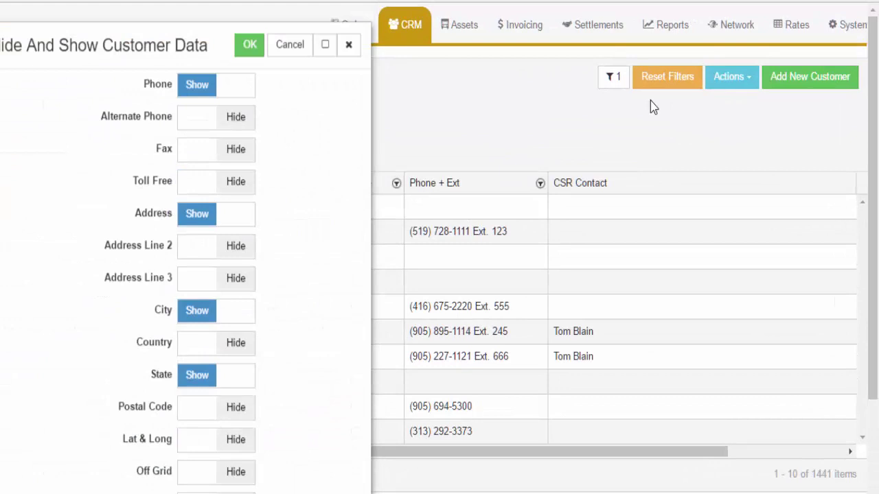
pyautogui.click(240, 191)
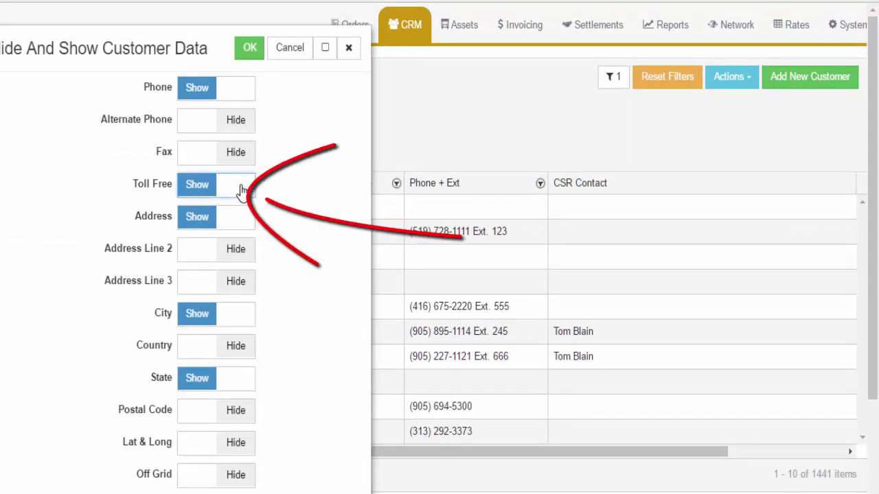
pyautogui.click(249, 50)
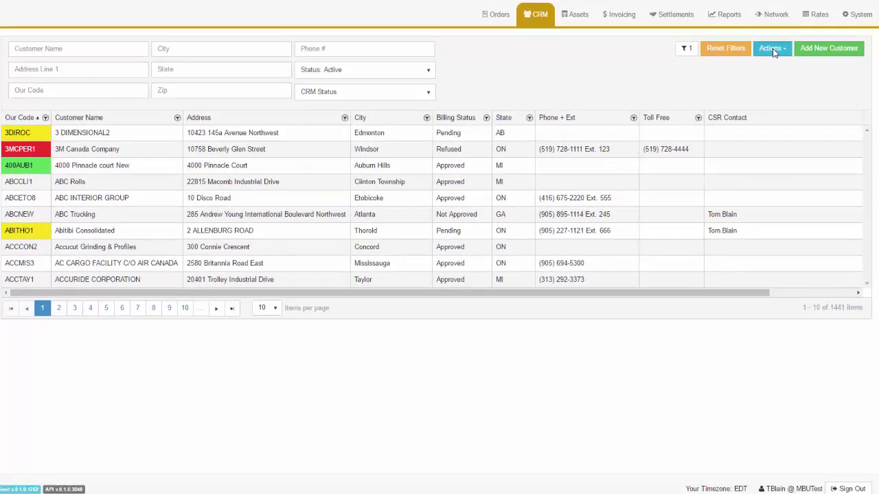
# - Increase the grid font size, then decrease it back
pyautogui.click(772, 50)
pyautogui.click(766, 78)
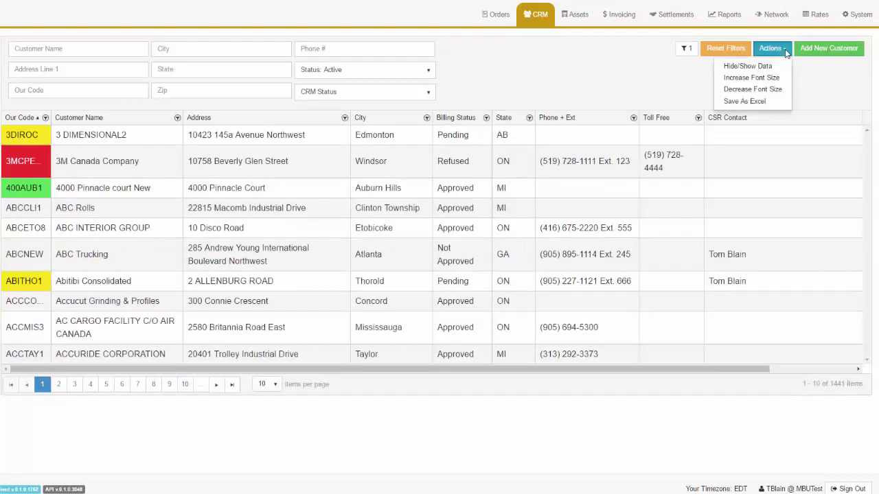
pyautogui.click(767, 89)
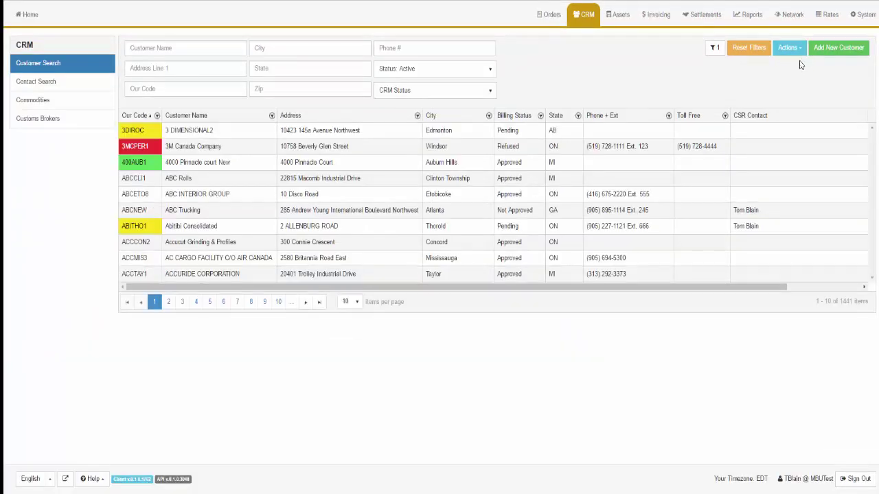
# - Save the customer grid as Excel and open the exported Export (6).xlsx
pyautogui.click(789, 48)
pyautogui.click(768, 103)
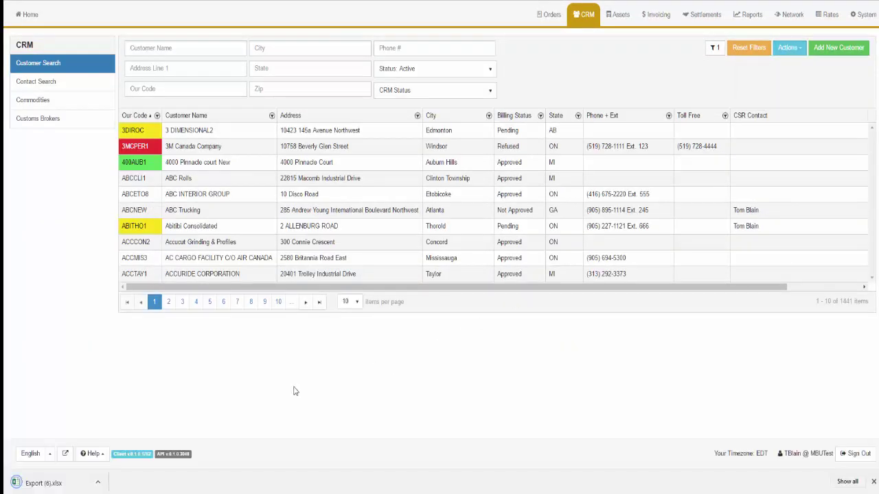
pyautogui.click(40, 483)
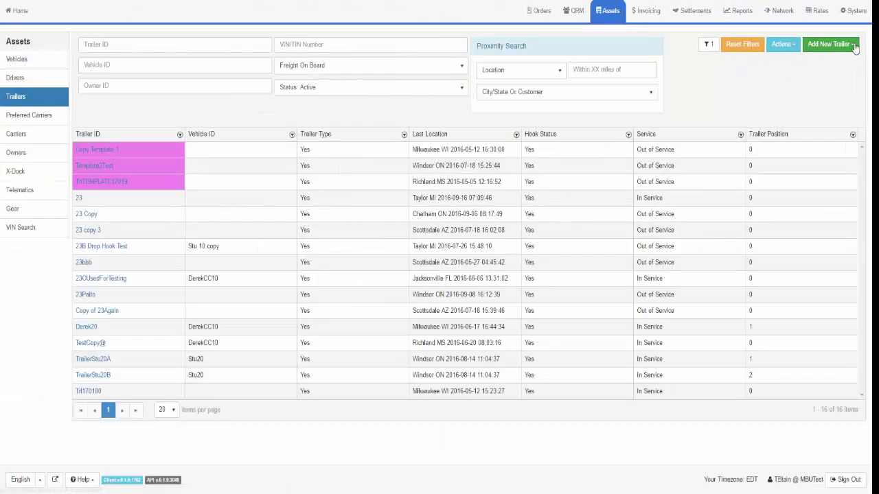
# - Show the Add New Trailer template choices for the trailer list
pyautogui.click(829, 44)
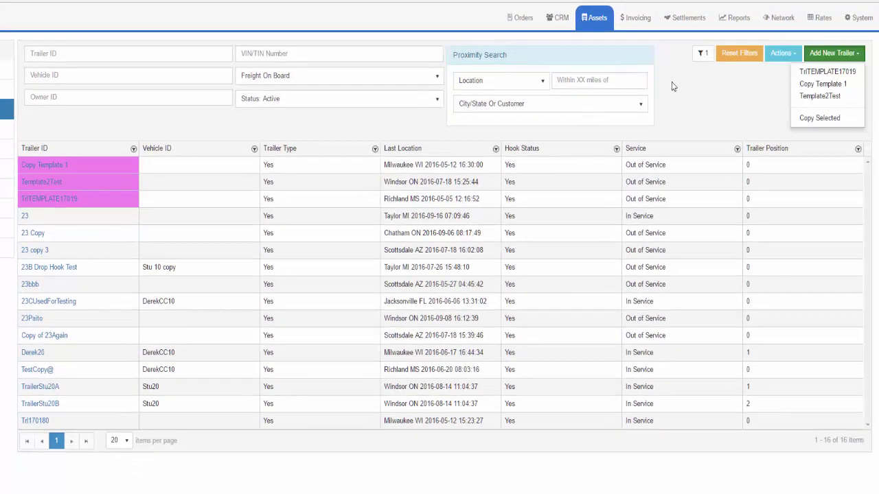
# - Open the System section's Manage Users list
pyautogui.click(863, 17)
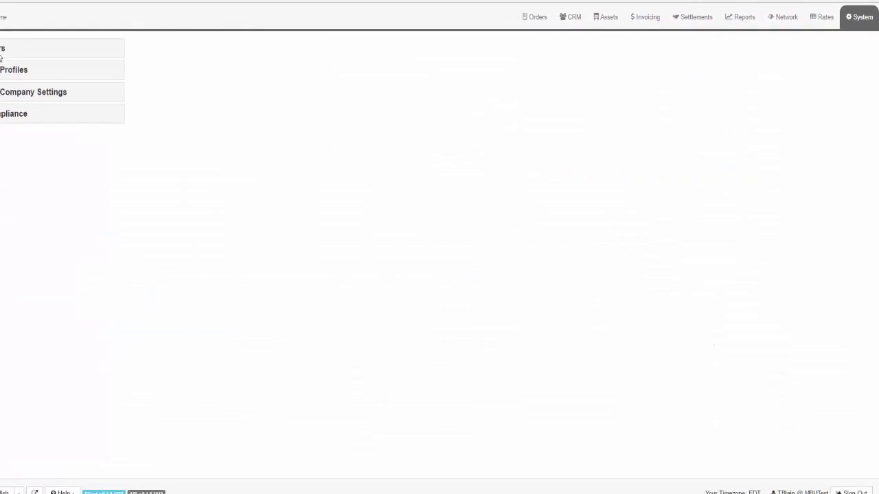
pyautogui.click(27, 67)
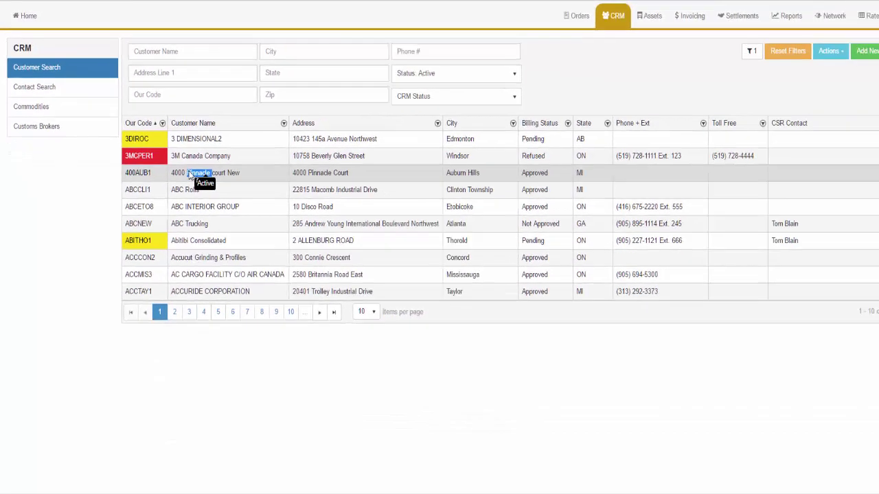
# - Open the 4000 Pinnacle court New customer and save its name as 4000 Pinnacle court New Age
pyautogui.click(289, 256)
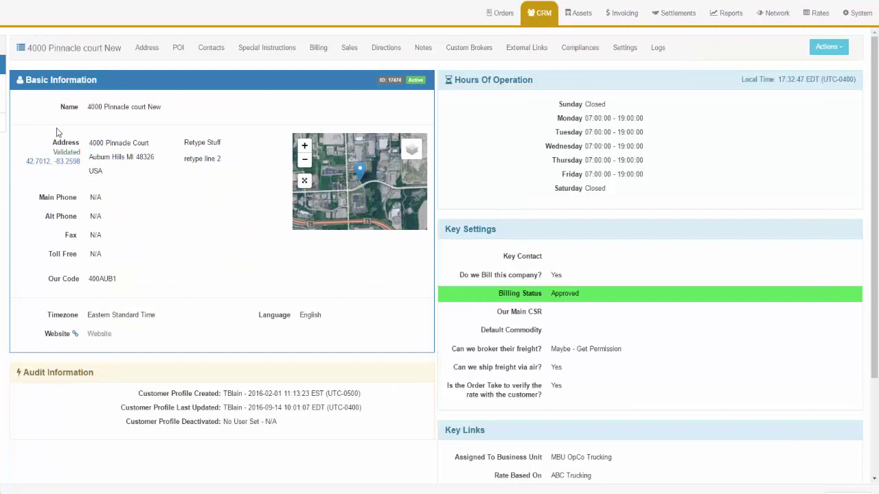
pyautogui.click(142, 111)
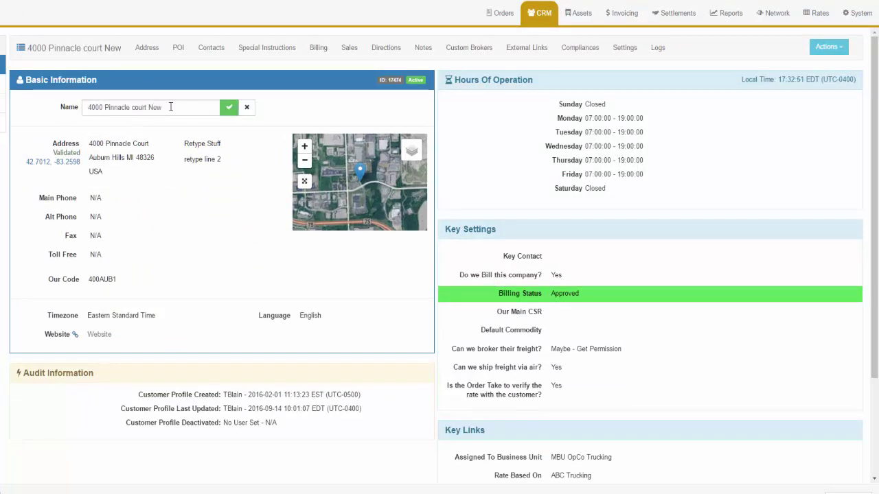
pyautogui.click(171, 107)
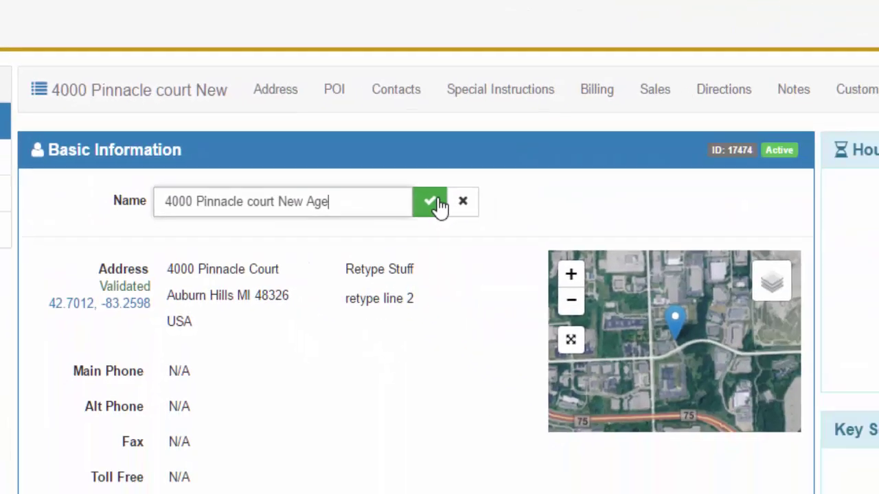
pyautogui.click(661, 318)
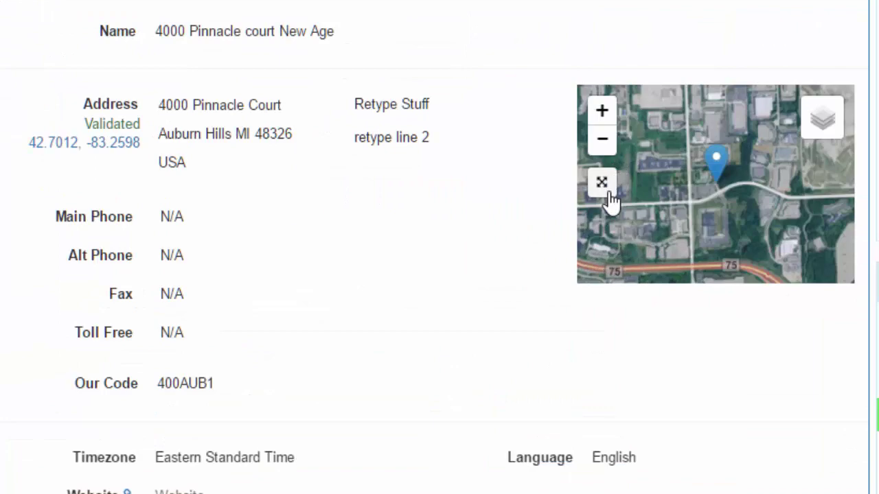
# - Open the Actions list on the customer profile, offering timezone change and deactivation
pyautogui.moveTo(812, 126)
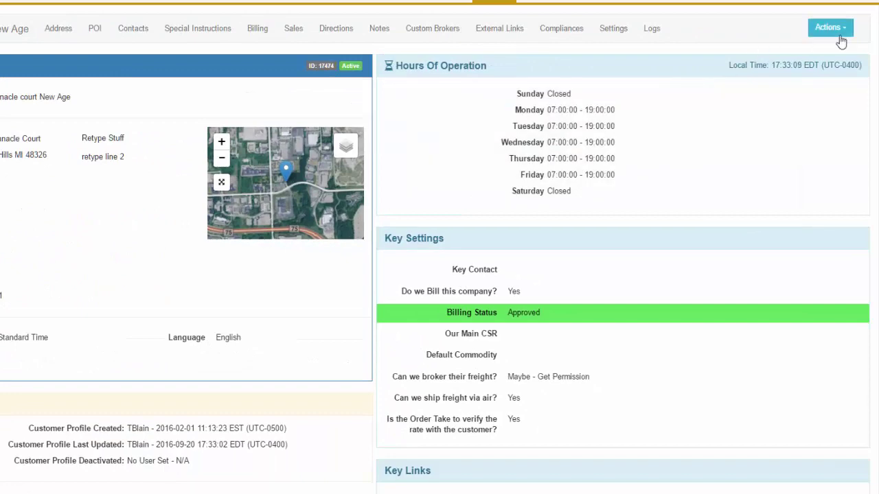
pyautogui.click(841, 32)
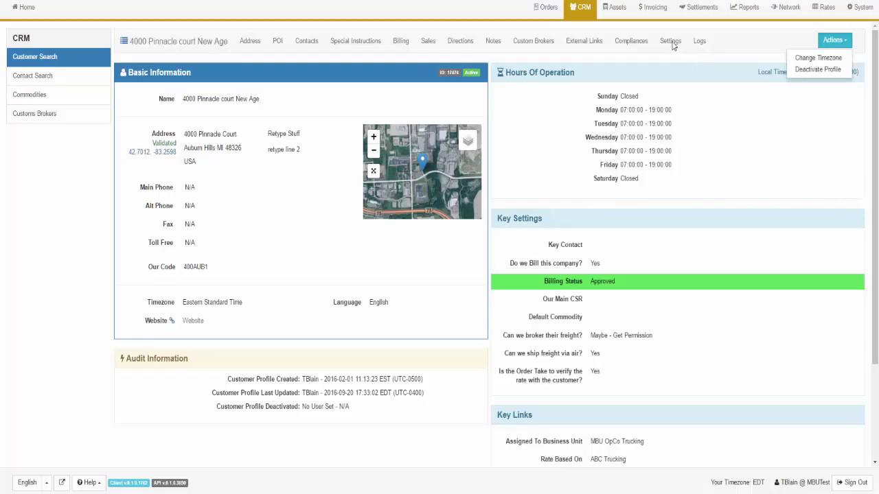
# - Open the customer's Settings groups, expand Track and Trace, and read the Rate Quotes documentation
pyautogui.click(670, 41)
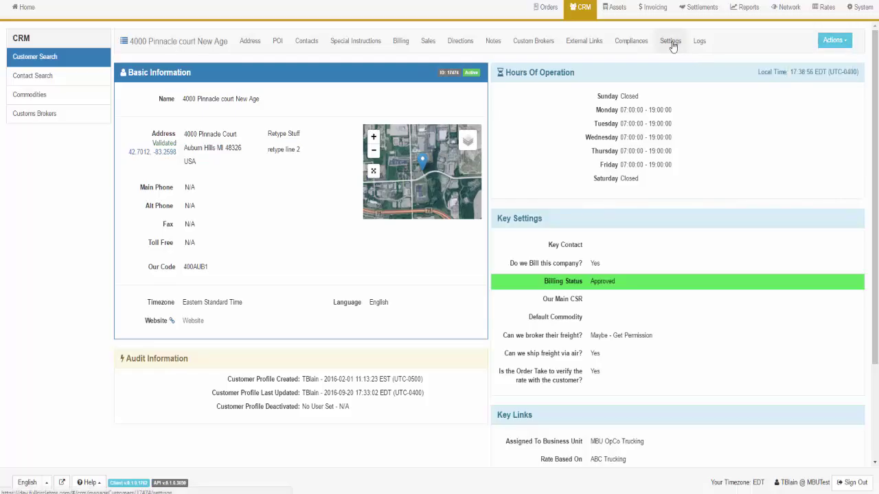
pyautogui.click(671, 42)
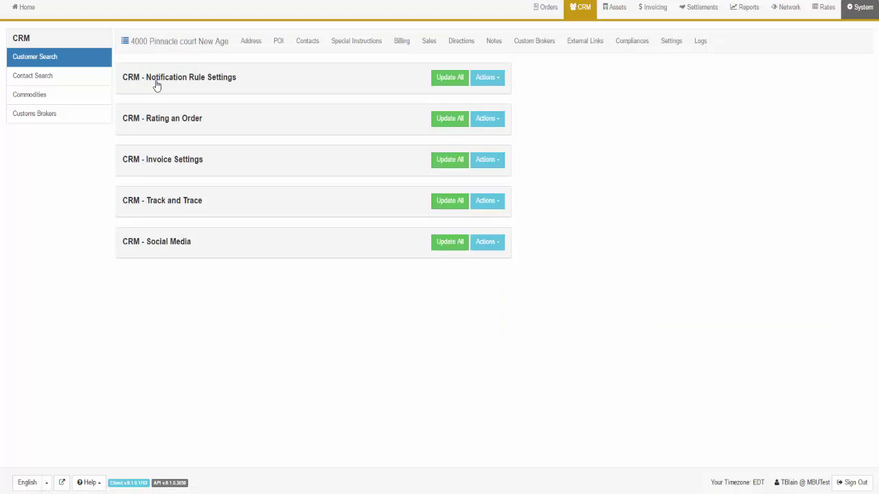
pyautogui.moveTo(156, 85)
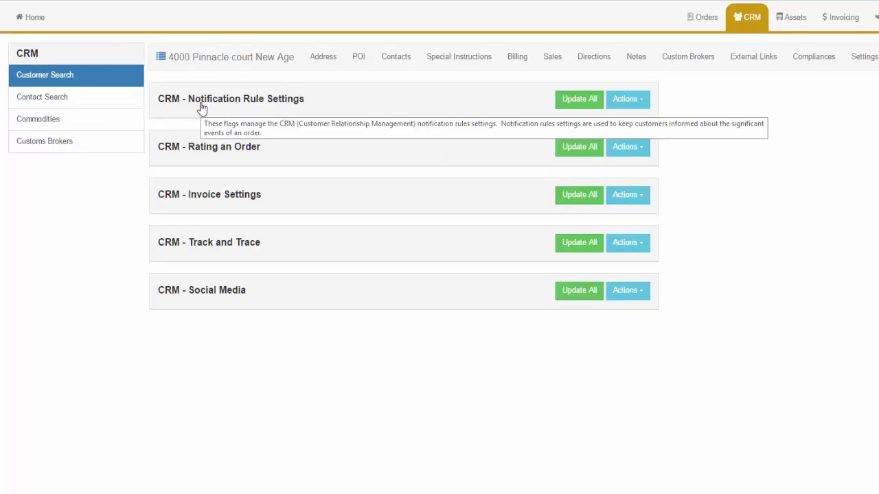
pyautogui.moveTo(155, 123)
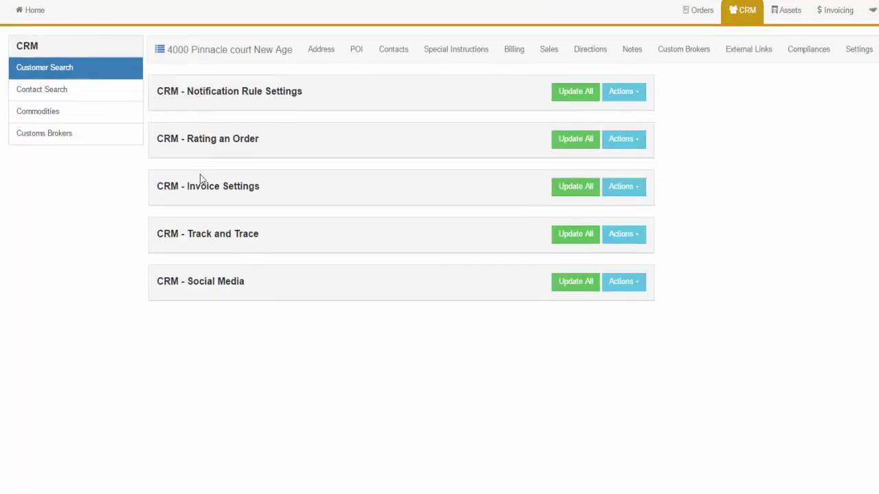
pyautogui.click(200, 237)
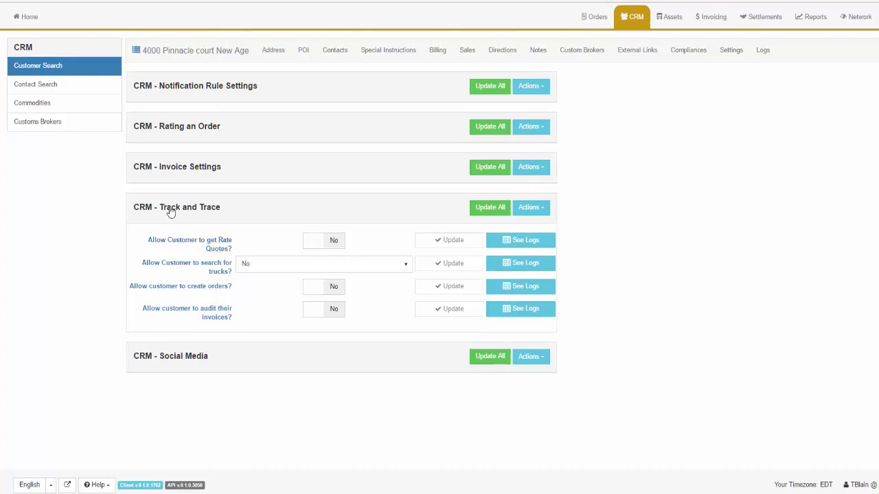
pyautogui.click(171, 208)
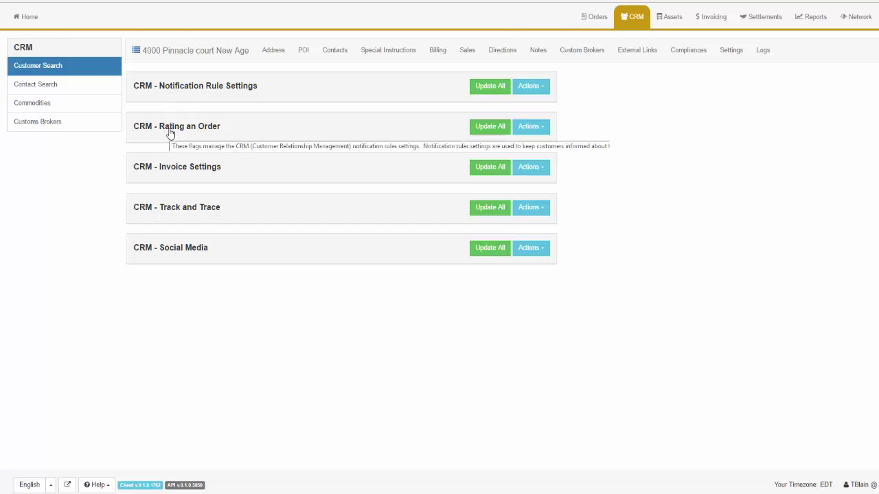
pyautogui.click(176, 207)
pyautogui.click(195, 244)
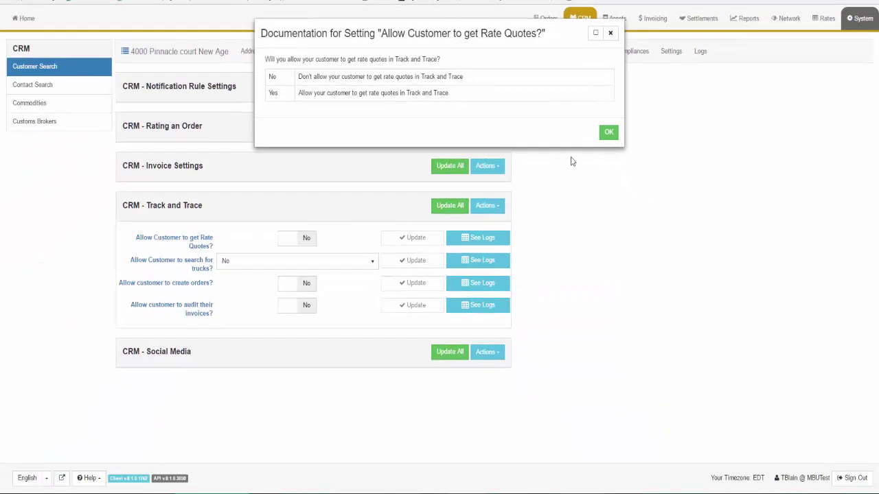
pyautogui.click(609, 131)
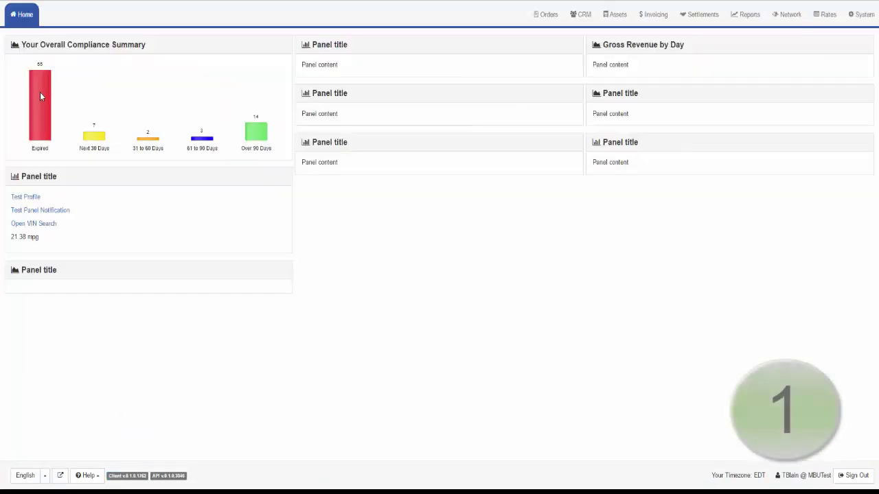